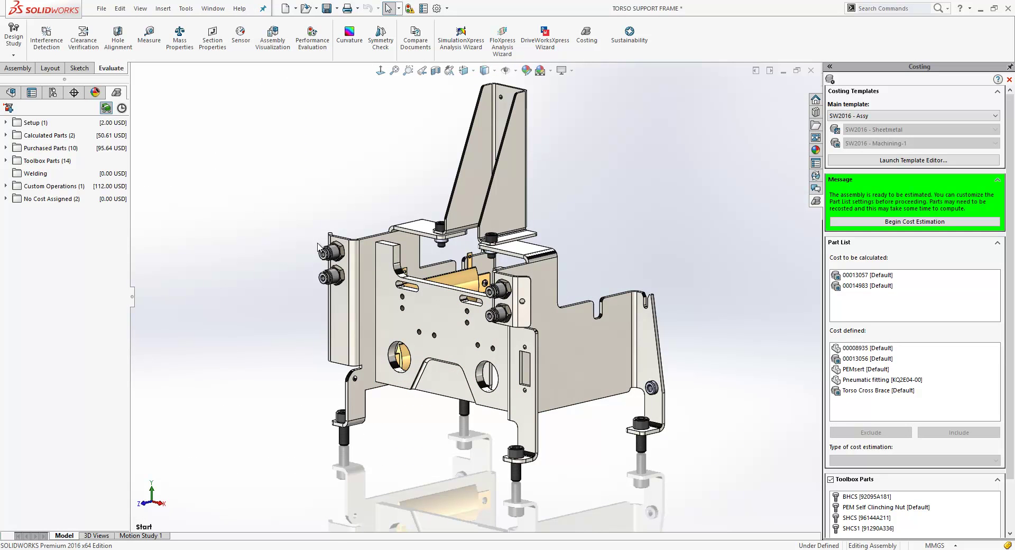
- Open part 00013057 and cost its blank from a 1.00 m x 2.00 m sheet
{"action": "left_click", "coordinate": [370, 275]}
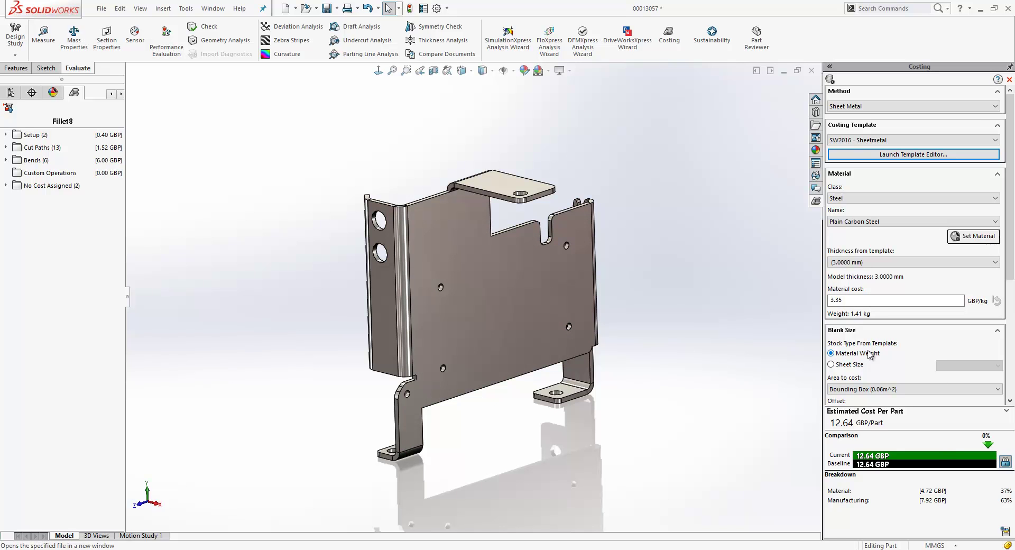
{"action": "left_click", "coordinate": [847, 367]}
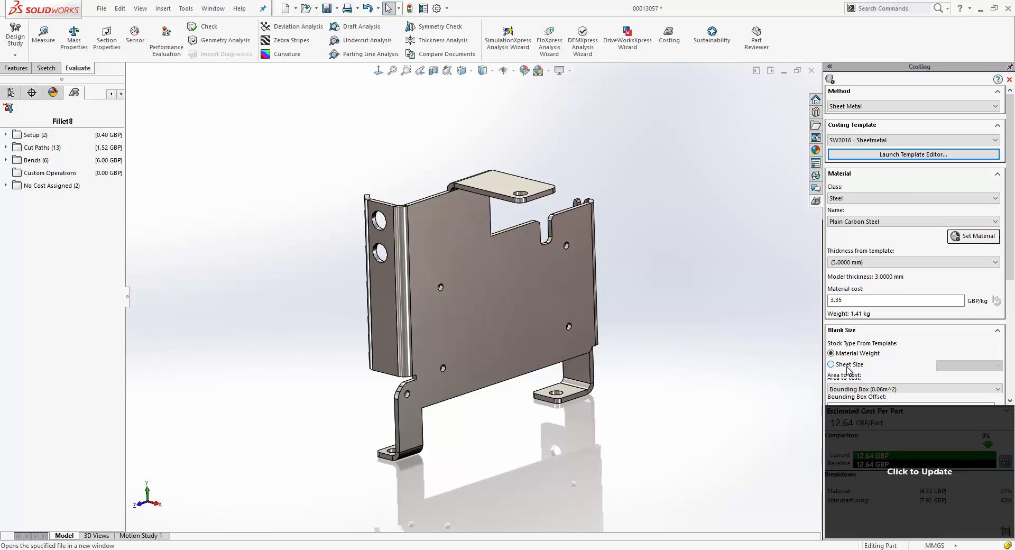
{"action": "left_click", "coordinate": [961, 482]}
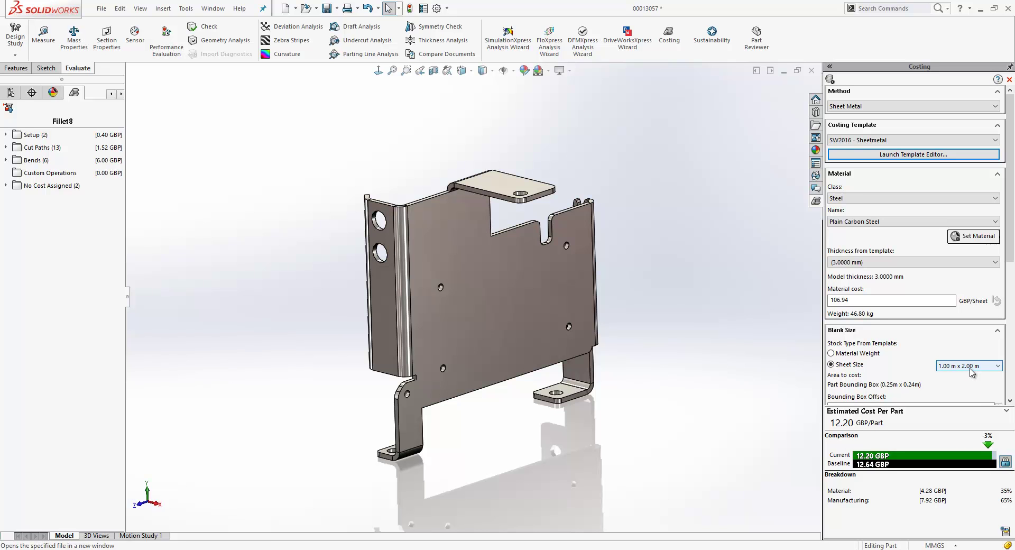
- Preview the sheet blank around the part in the graphics area
{"action": "left_click_drag", "start_coordinate": [1011, 231], "coordinate": [1013, 317]}
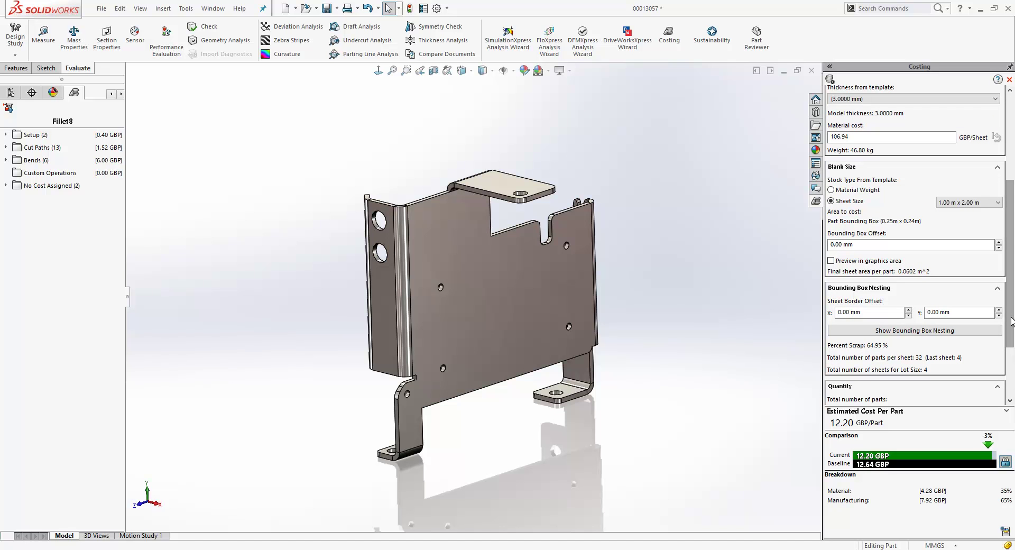
{"action": "left_click", "coordinate": [831, 261]}
{"action": "middle_click_drag", "start_coordinate": [684, 328], "coordinate": [657, 332]}
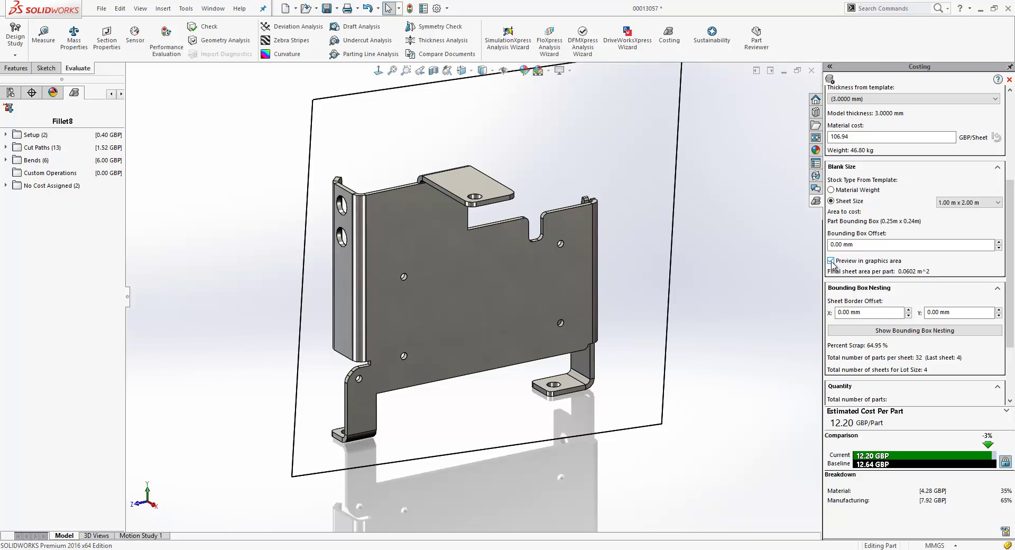
- Hide the blank preview and check the nesting: 32 parts per sheet, 64.95% scrap, 4 sheets
{"action": "left_click", "coordinate": [831, 261]}
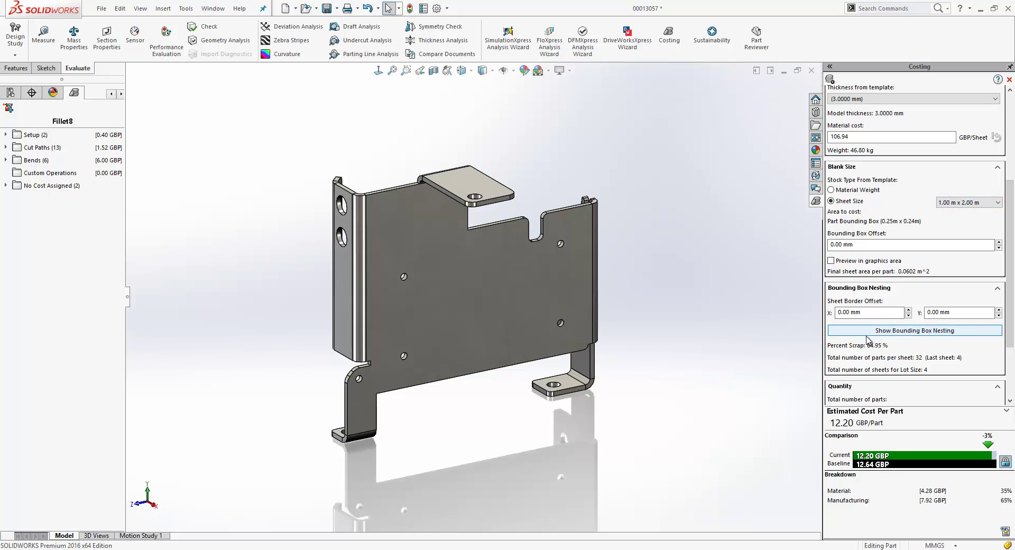
{"action": "left_click", "coordinate": [866, 332]}
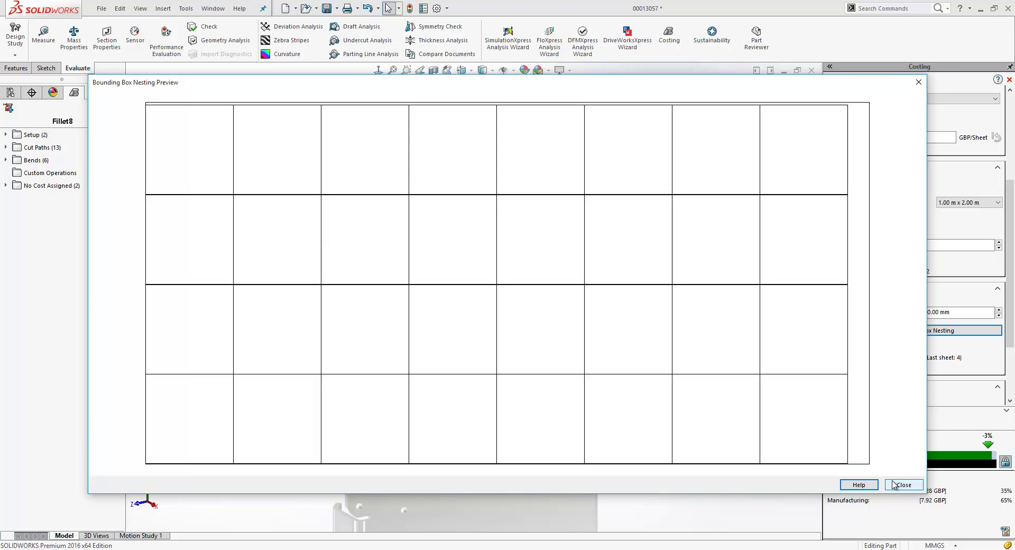
{"action": "left_click", "coordinate": [896, 486]}
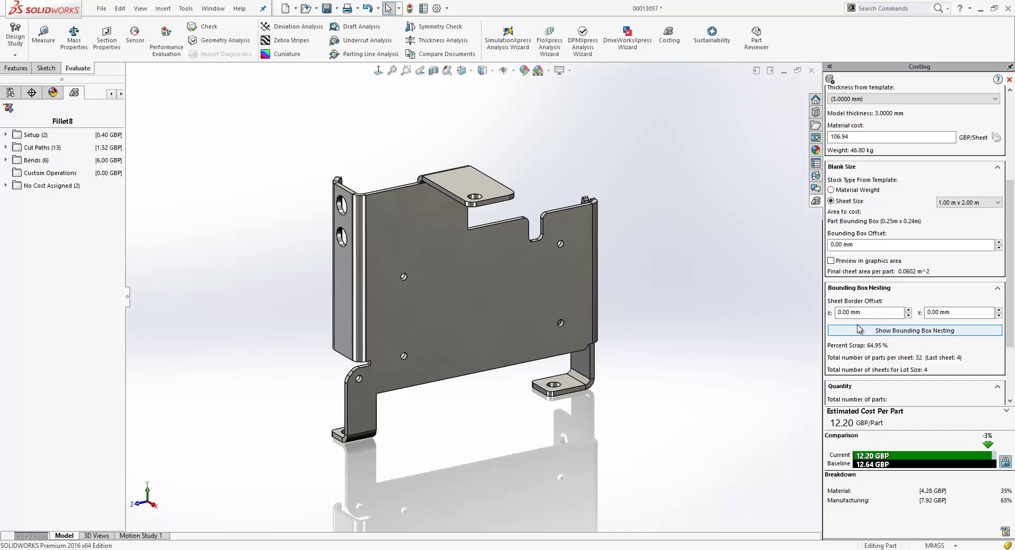
- Set the bounding box offset to 5 mm and update the cost
{"action": "left_click", "coordinate": [845, 244]}
{"action": "type", "text": "5"}
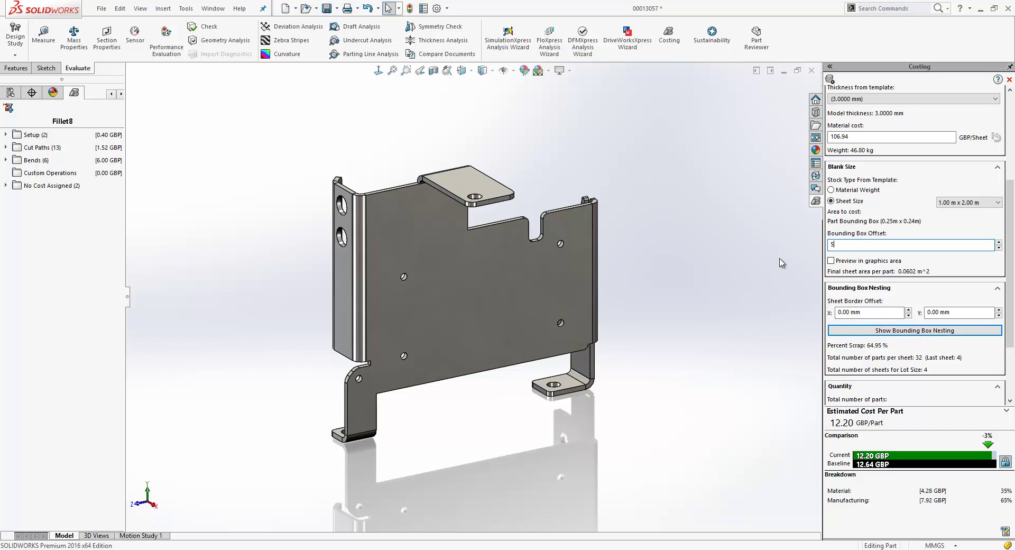
{"action": "left_click", "coordinate": [934, 454]}
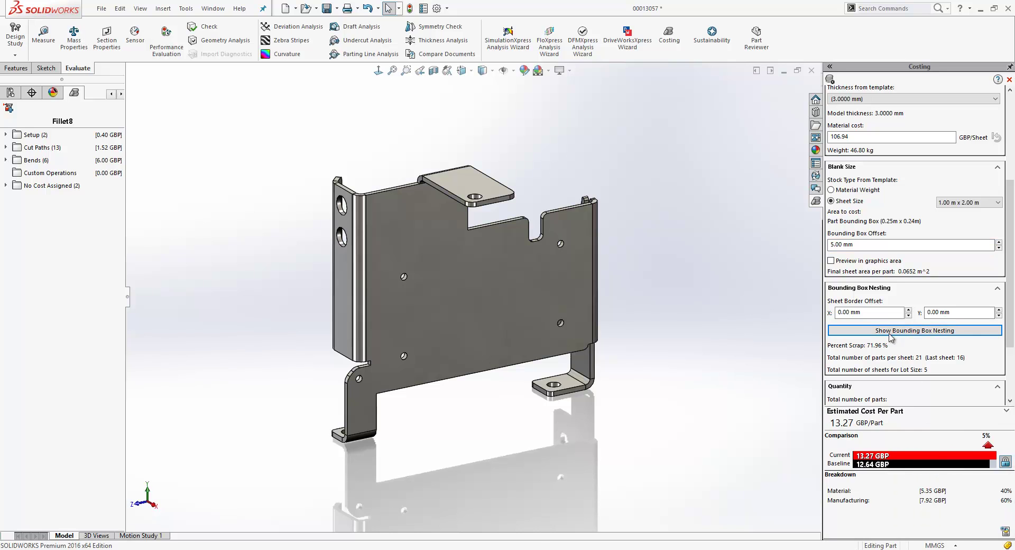
- Set X and Y sheet border offsets to 10 mm and preview the 21-part nesting
{"action": "double_click", "coordinate": [868, 312]}
{"action": "type", "text": "1"}
{"action": "key", "text": "Tab"}
{"action": "type", "text": "1"}
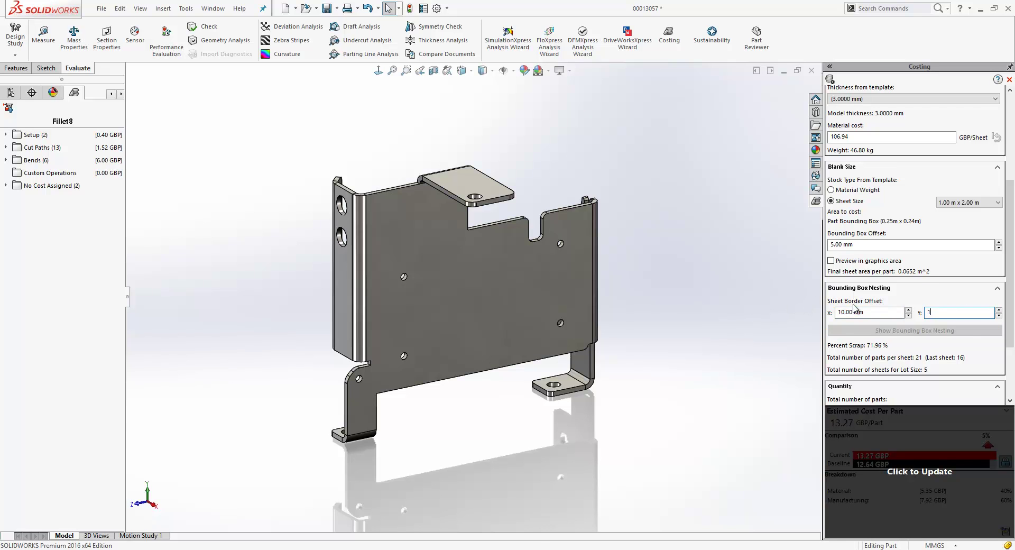
{"action": "type", "text": "0"}
{"action": "key", "text": "Tab"}
{"action": "left_click", "coordinate": [933, 511]}
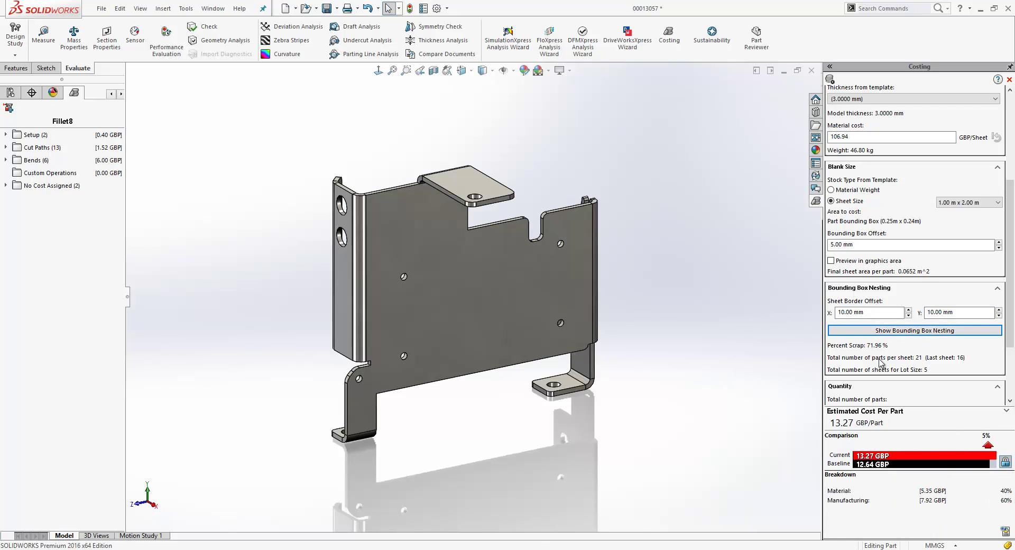
{"action": "left_click", "coordinate": [875, 332]}
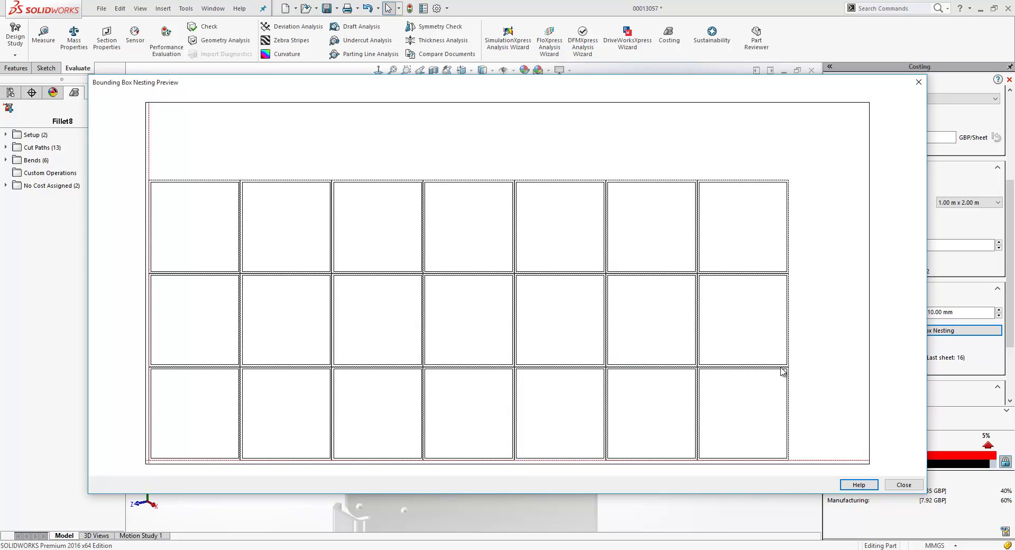
- Switch to a 1.50 m x 3.00 m sheet, giving 55 parts per sheet at 11.36 GBP
{"action": "left_click", "coordinate": [904, 484]}
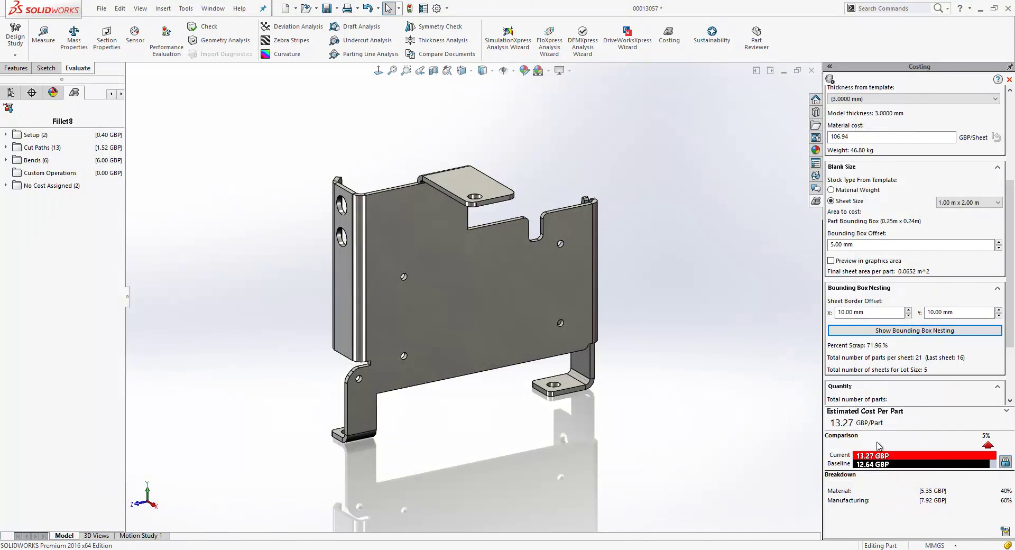
{"action": "left_click", "coordinate": [957, 202]}
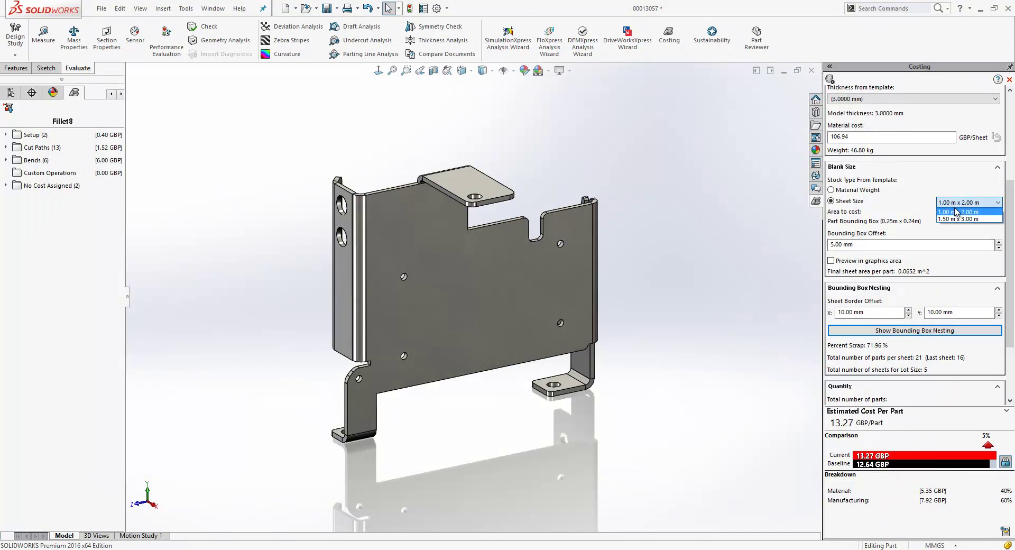
{"action": "left_click", "coordinate": [954, 219]}
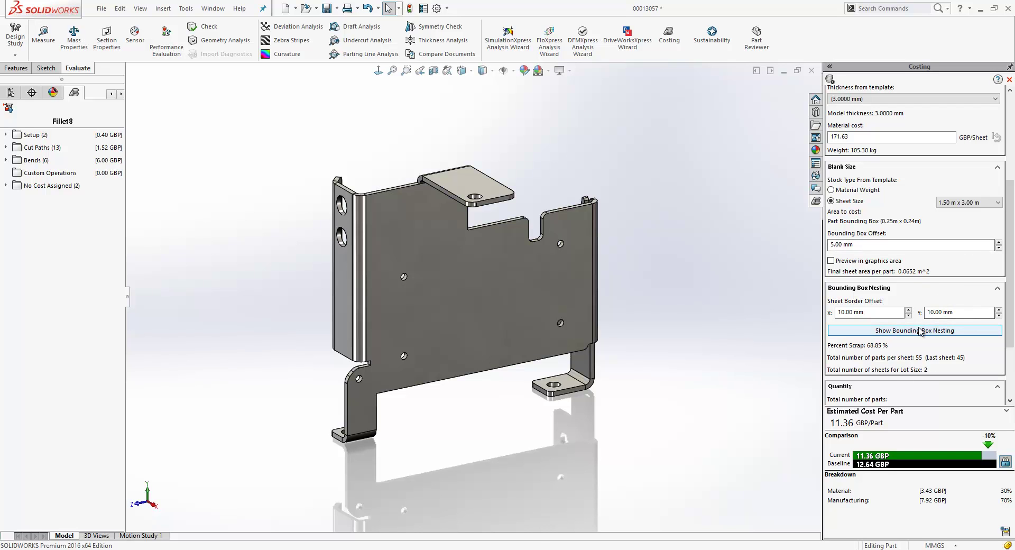
{"action": "left_click", "coordinate": [863, 334]}
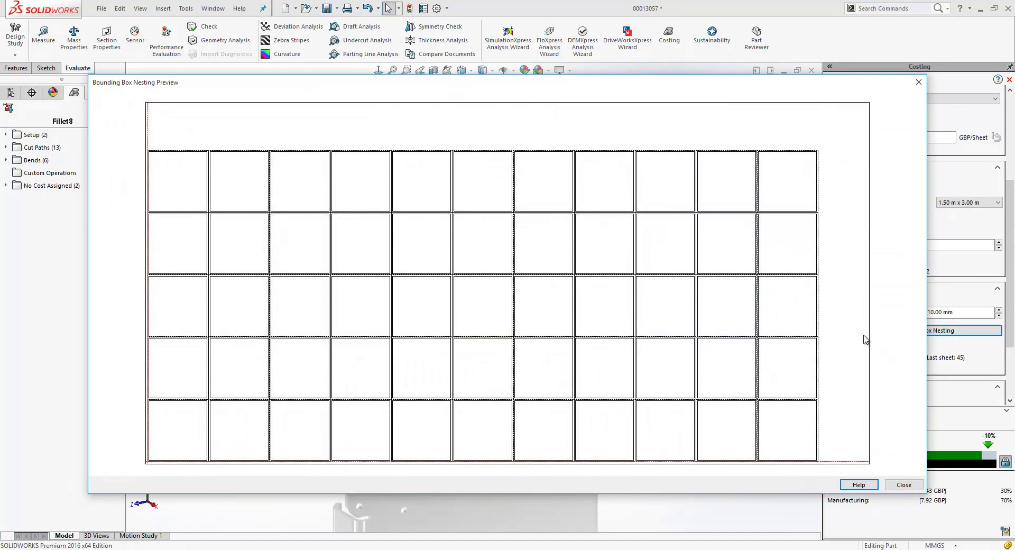
{"action": "left_click", "coordinate": [903, 485]}
- Return to the Torso Support Frame assembly and open the Torso Cross Brace part
{"action": "key", "text": "ctrl+Tab"}
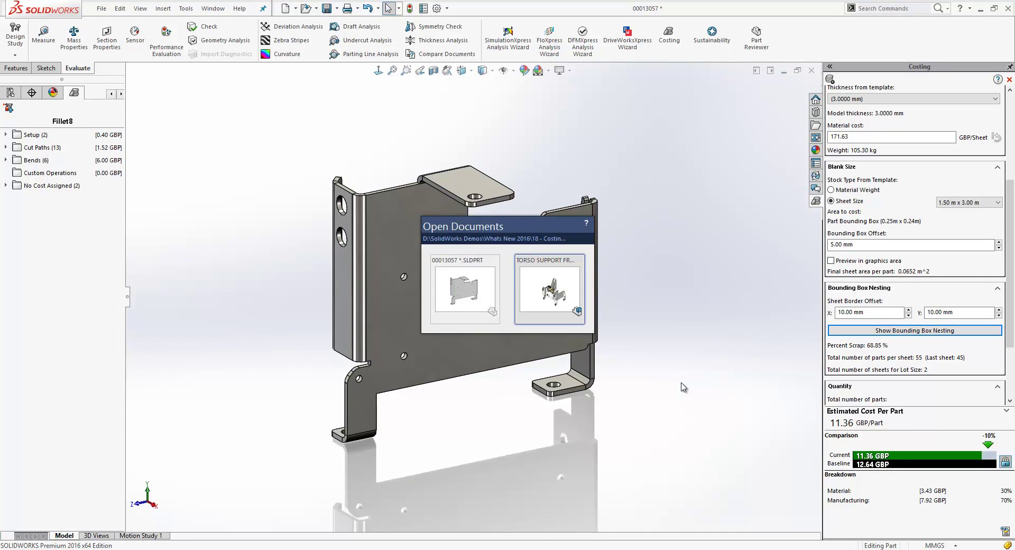
{"action": "left_click", "coordinate": [553, 311]}
{"action": "left_click", "coordinate": [446, 328]}
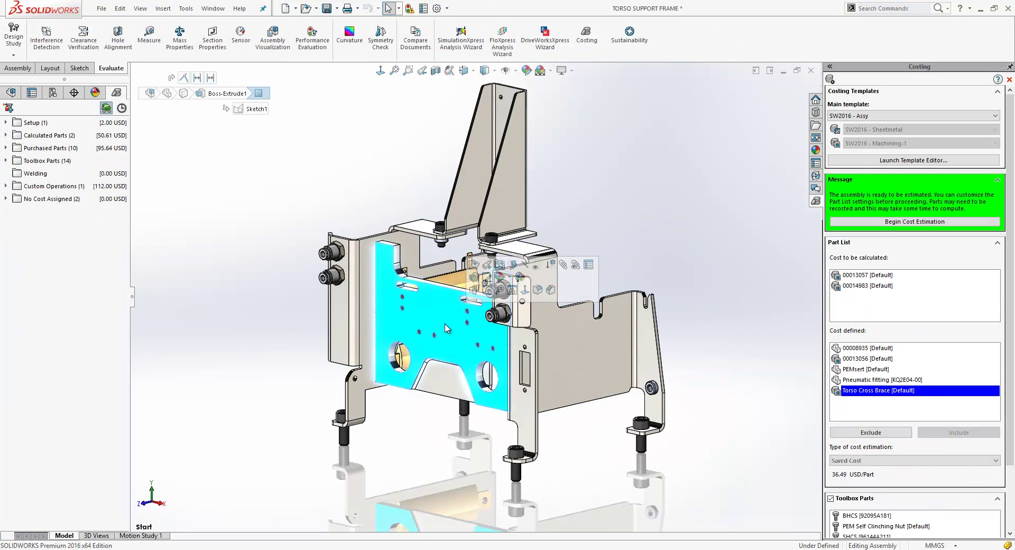
{"action": "left_click", "coordinate": [478, 264]}
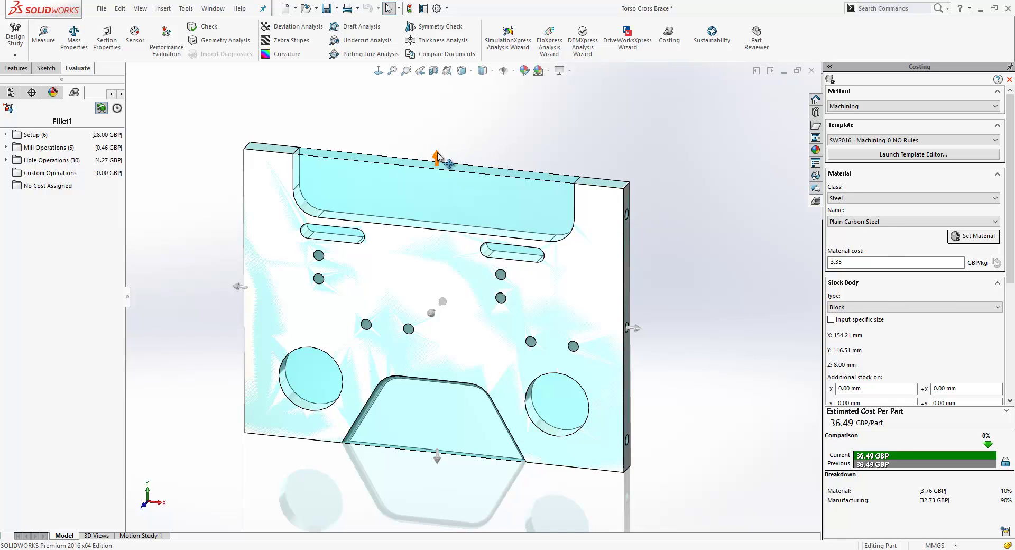
- Extend the stock block by 5 mm on +Y and 10 mm on +X, reaching 46.44 GBP
{"action": "left_click_drag", "start_coordinate": [437, 158], "coordinate": [437, 143]}
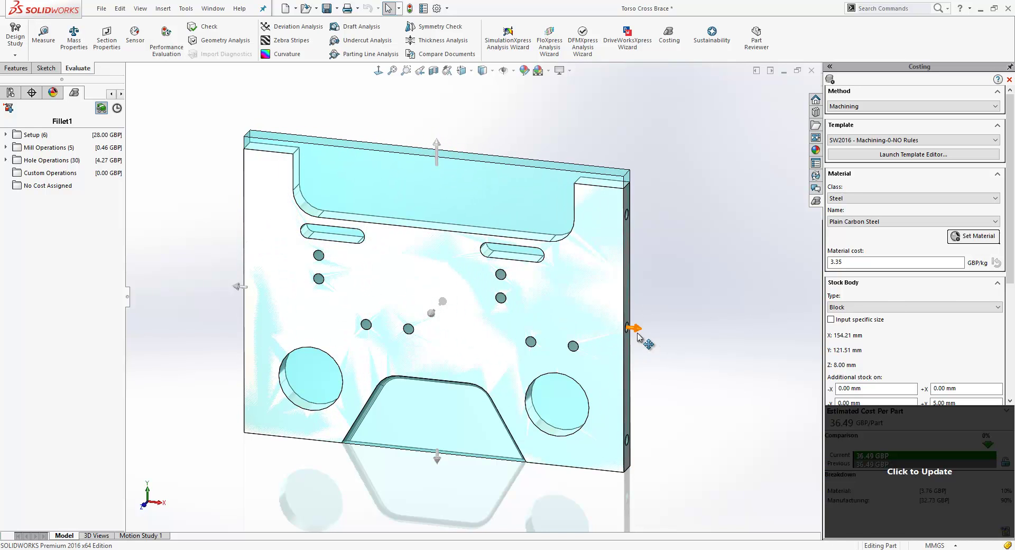
{"action": "left_click_drag", "start_coordinate": [638, 336], "coordinate": [661, 333]}
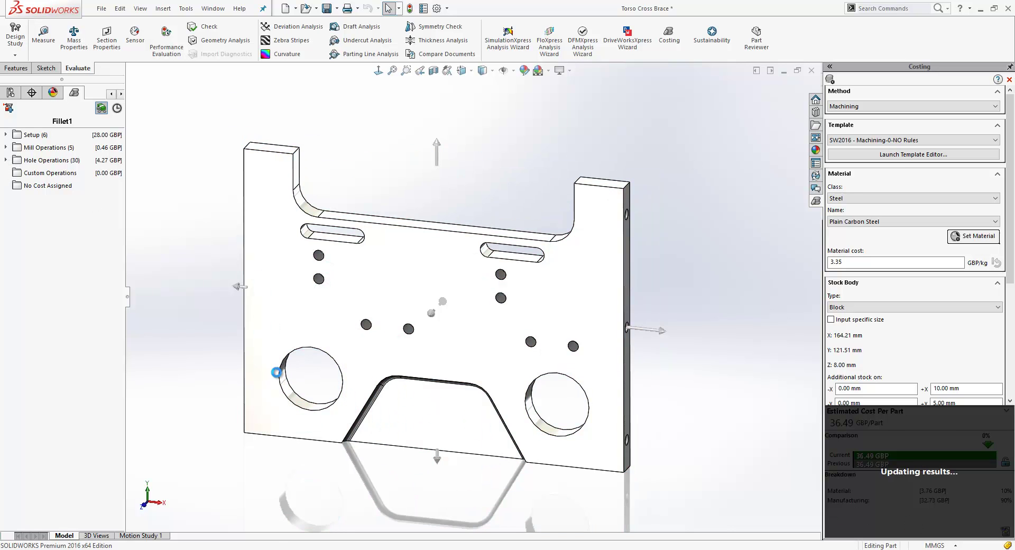
- Expand the drilling operations of Hole 1 and Hole 2 and locate Hole 2 on the model
{"action": "left_click", "coordinate": [6, 161]}
{"action": "left_click", "coordinate": [15, 173]}
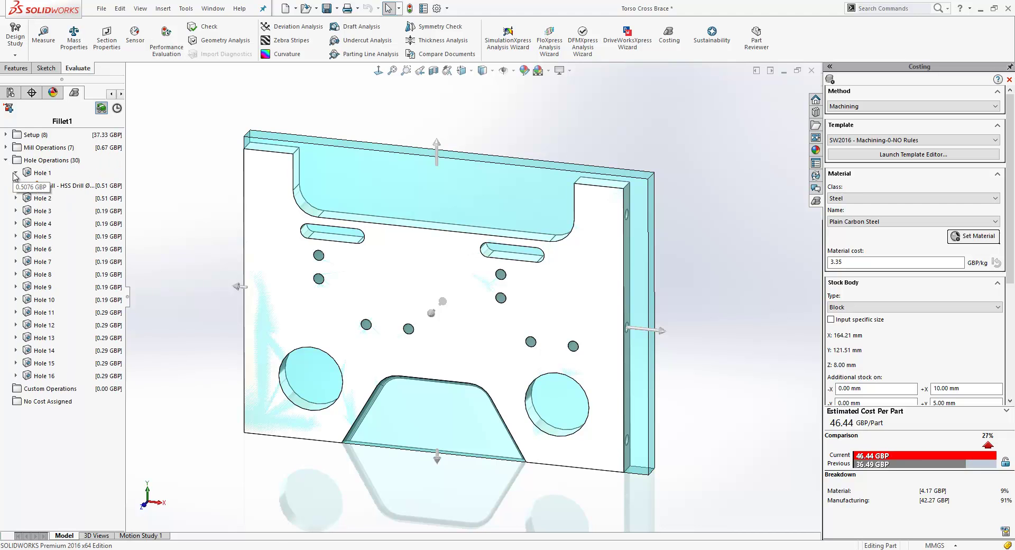
{"action": "left_click", "coordinate": [15, 198]}
{"action": "mouse_move", "coordinate": [61, 193]}
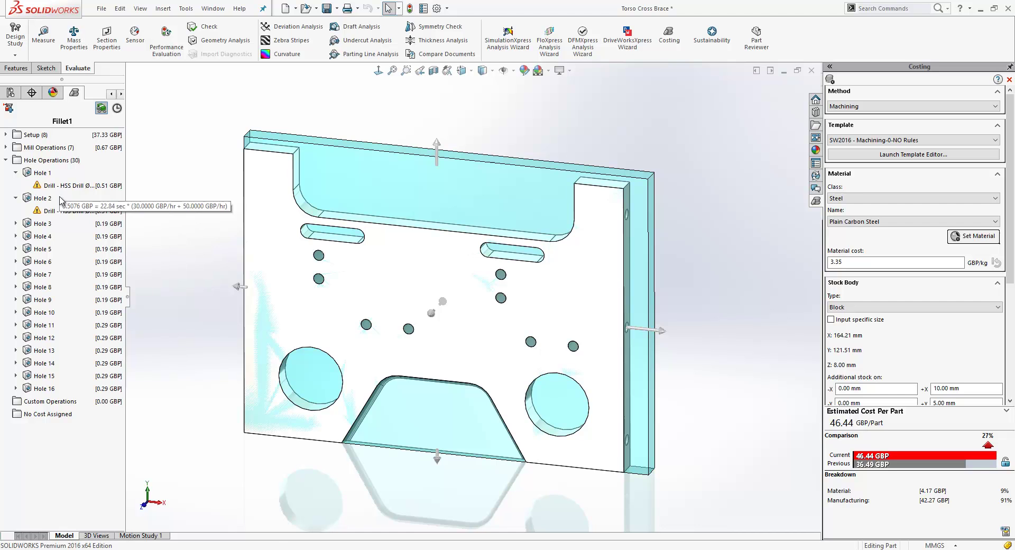
{"action": "left_click", "coordinate": [59, 214]}
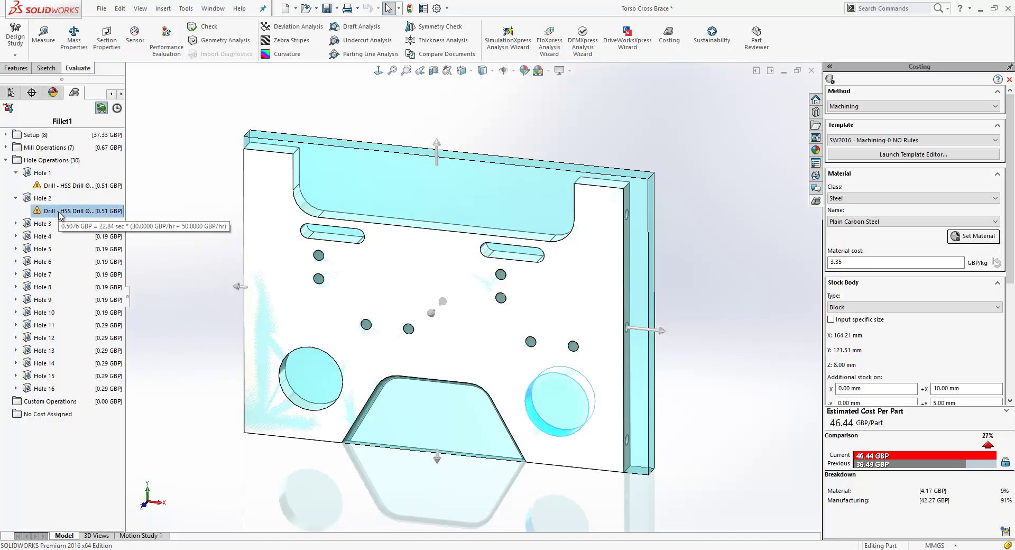
- Convert Hole 1's drilling into a milled circular pocket, dropping the cost to 46.01 GBP
{"action": "left_click", "coordinate": [59, 189]}
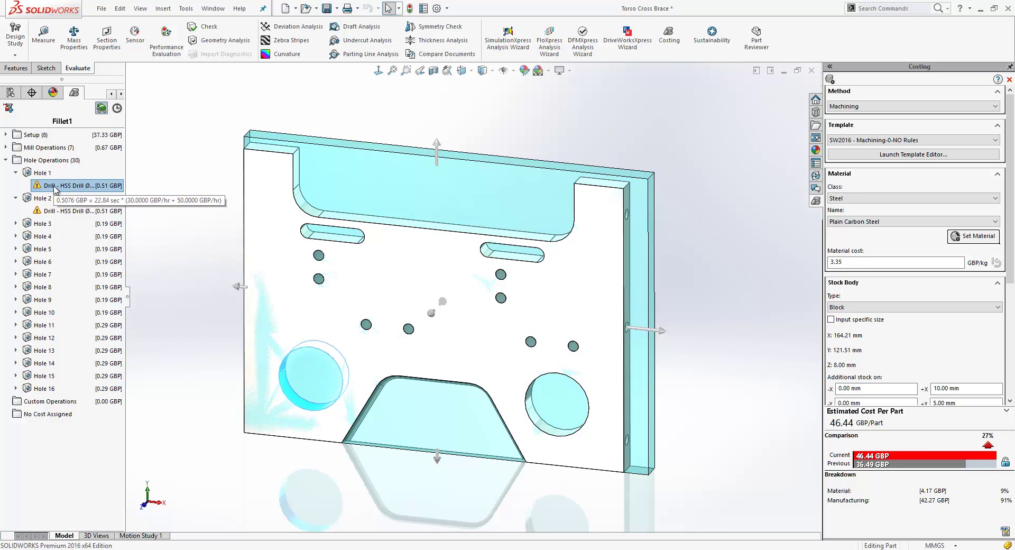
{"action": "left_click_drag", "start_coordinate": [55, 188], "coordinate": [46, 151]}
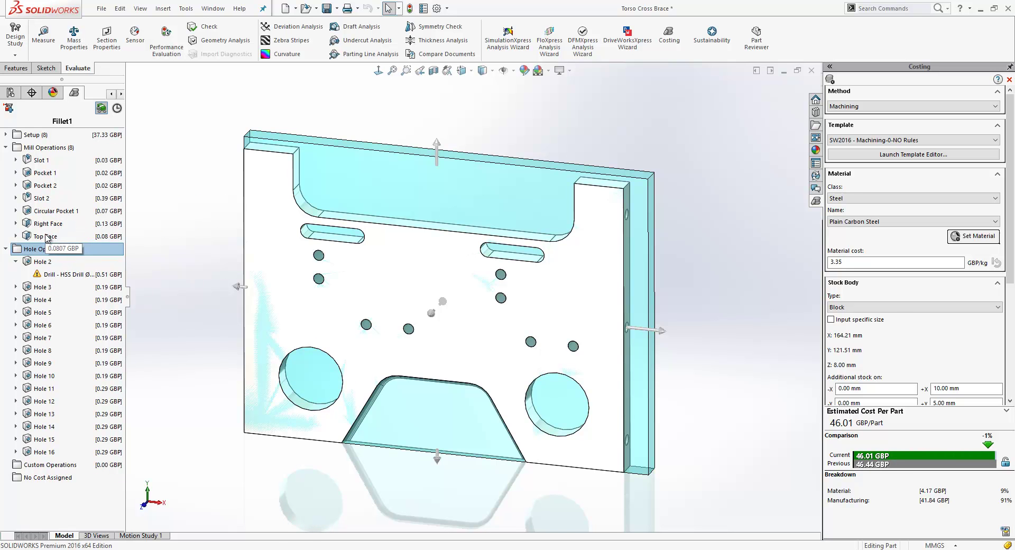
{"action": "left_click", "coordinate": [44, 185]}
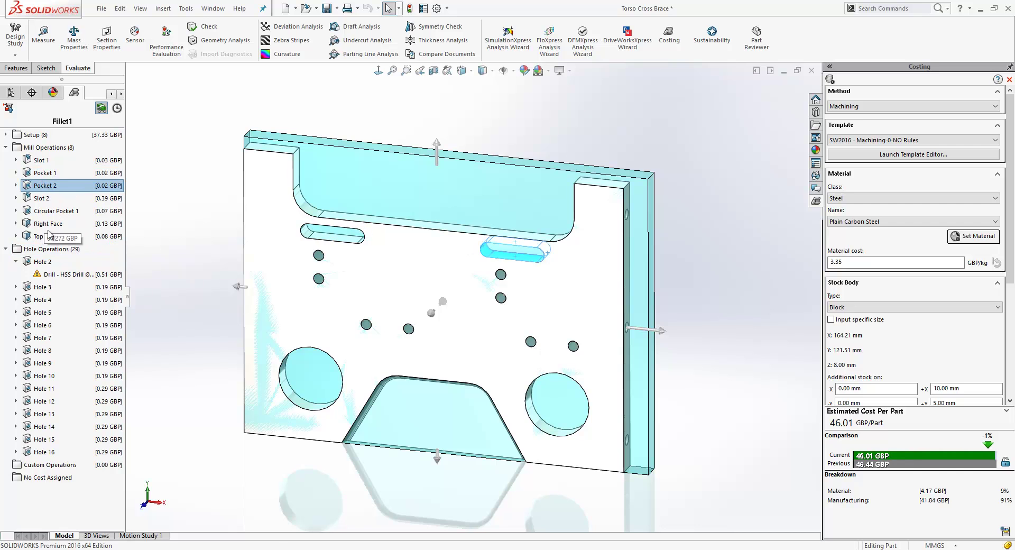
{"action": "right_click", "coordinate": [45, 466]}
{"action": "left_click", "coordinate": [66, 473]}
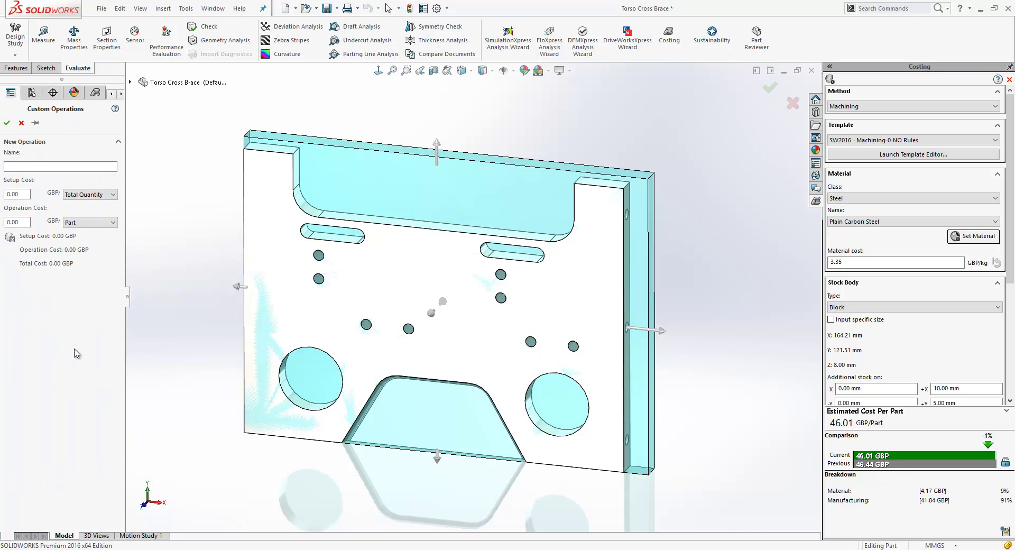
{"action": "left_click", "coordinate": [29, 167]}
{"action": "left_click", "coordinate": [21, 122]}
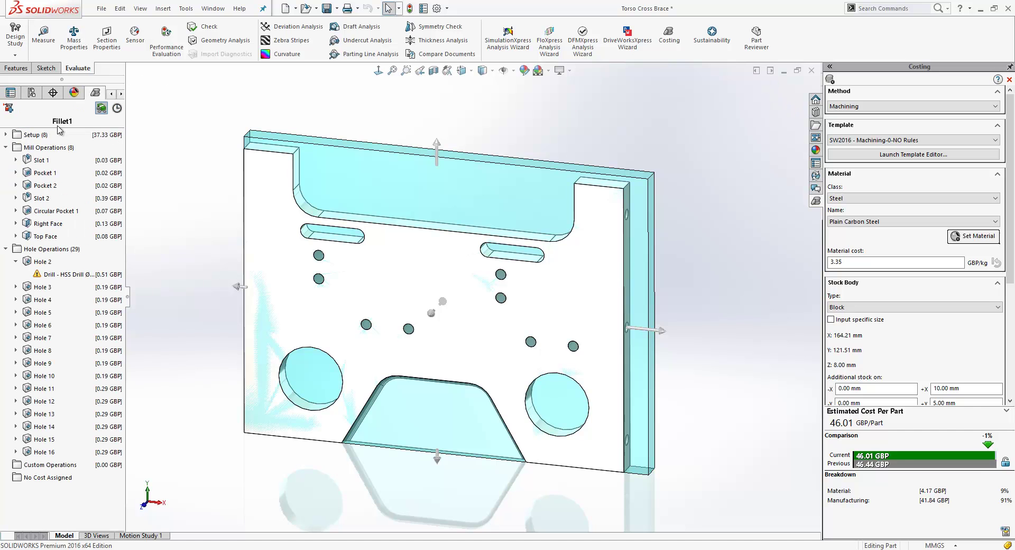
- Apply the SW2016 - Machining-1 template and locate its milled pockets on the model
{"action": "left_click", "coordinate": [862, 141]}
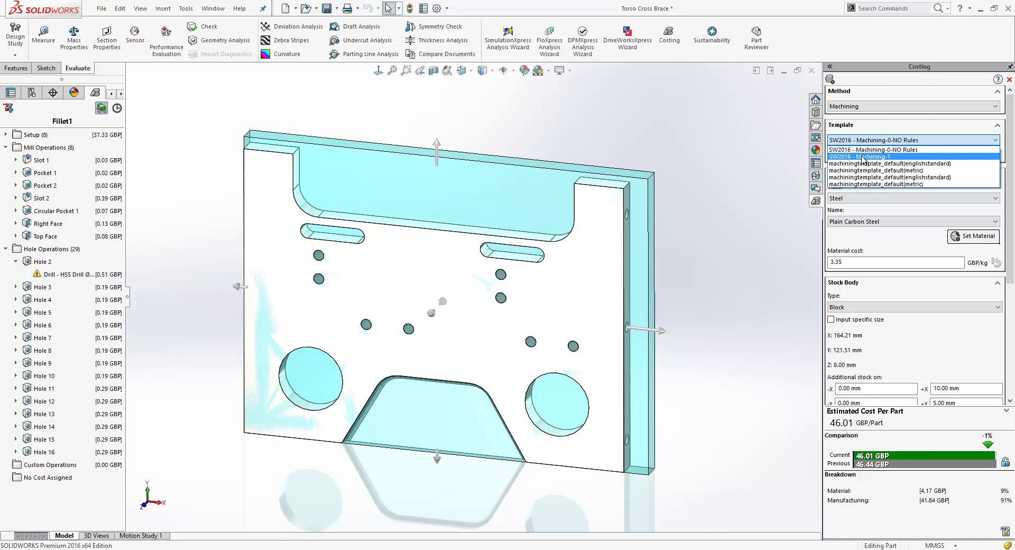
{"action": "left_click", "coordinate": [862, 157]}
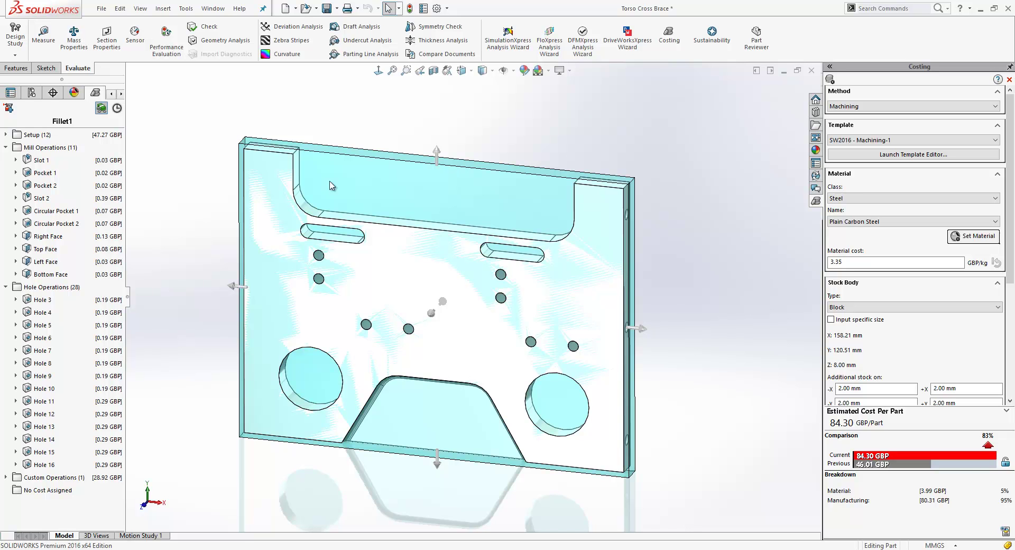
{"action": "left_click", "coordinate": [44, 175]}
{"action": "mouse_move", "coordinate": [55, 290]}
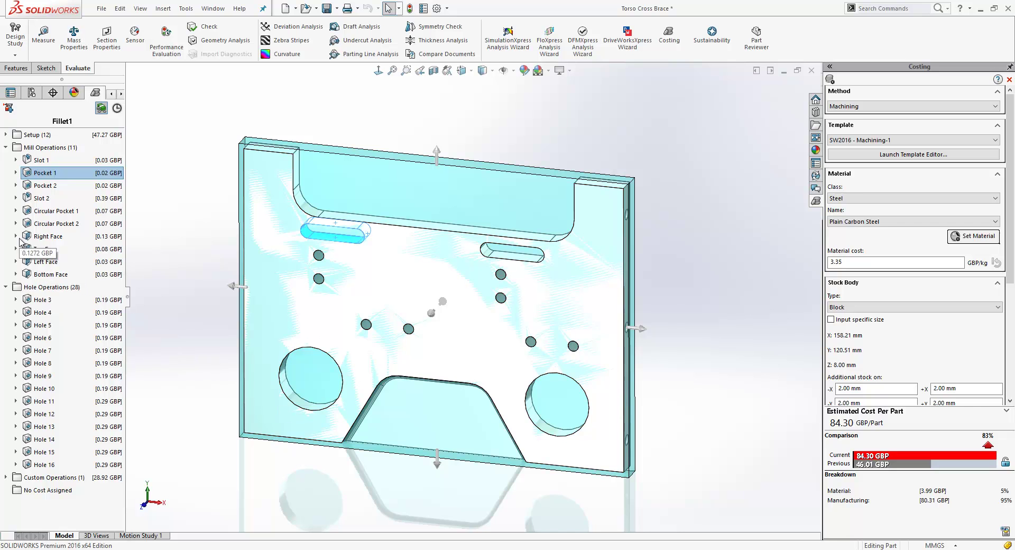
{"action": "left_click", "coordinate": [51, 224]}
{"action": "left_click", "coordinate": [48, 211]}
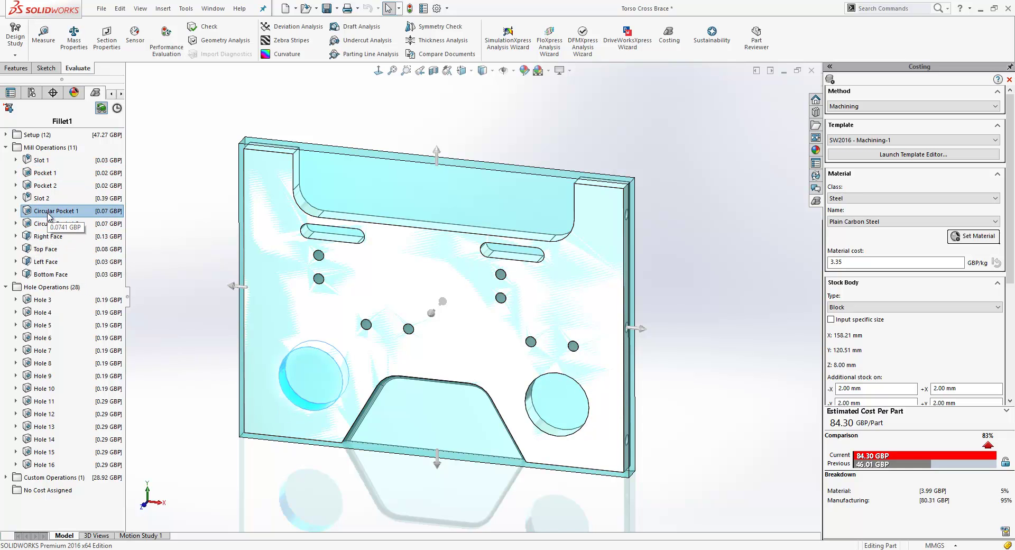
- Check the 28.92 GBP Zinc Plating custom operation and launch the Template Editor
{"action": "left_click", "coordinate": [6, 477]}
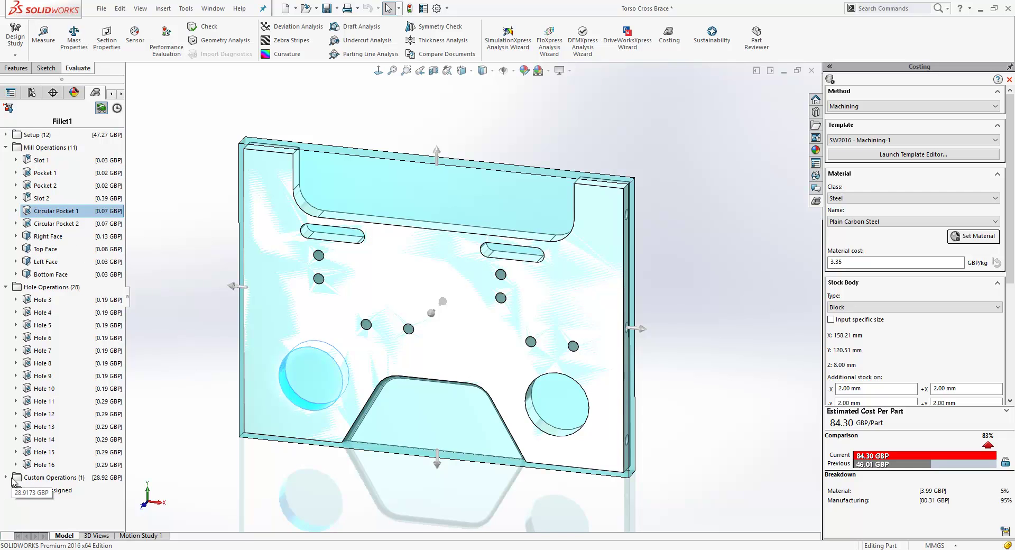
{"action": "left_click", "coordinate": [81, 490]}
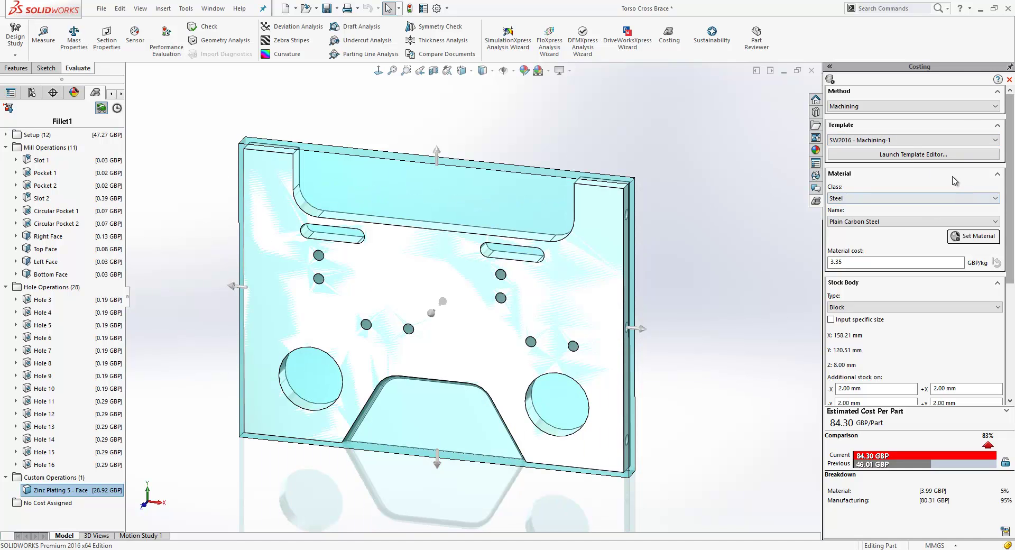
{"action": "left_click", "coordinate": [941, 155]}
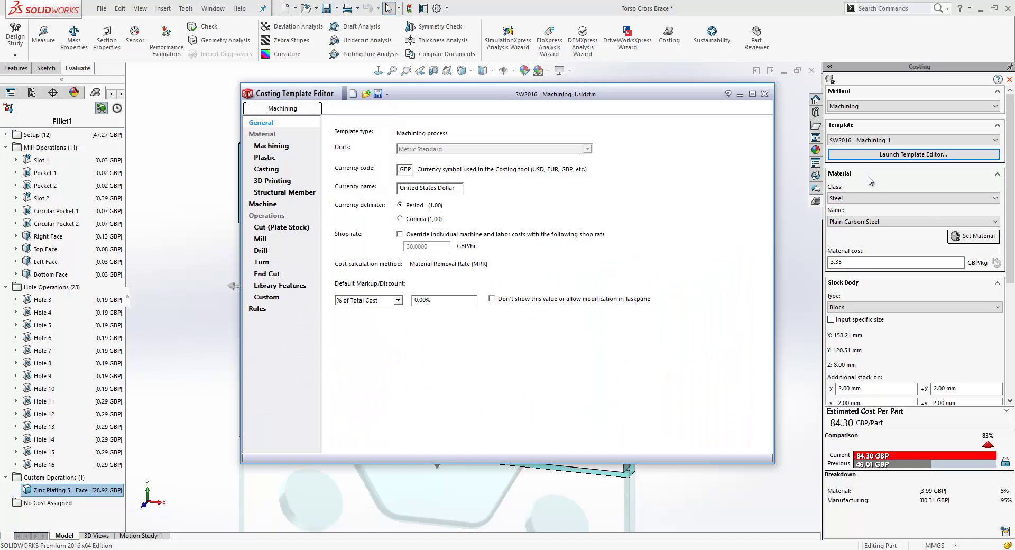
- Read the Mill Large Holes, Zinc plate steel parts and Add Stock on sides rules, then close the editor
{"action": "left_click", "coordinate": [256, 310]}
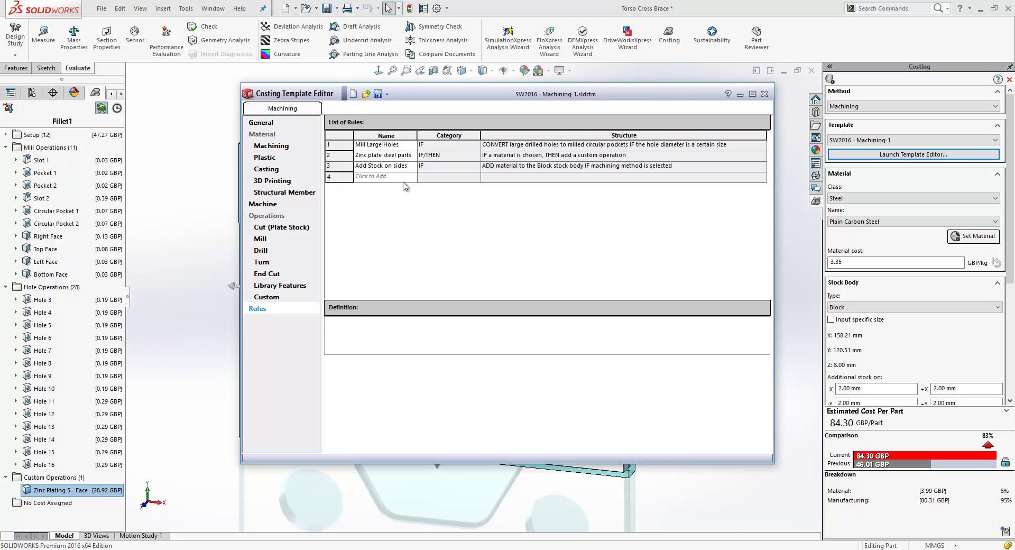
{"action": "left_click", "coordinate": [339, 147]}
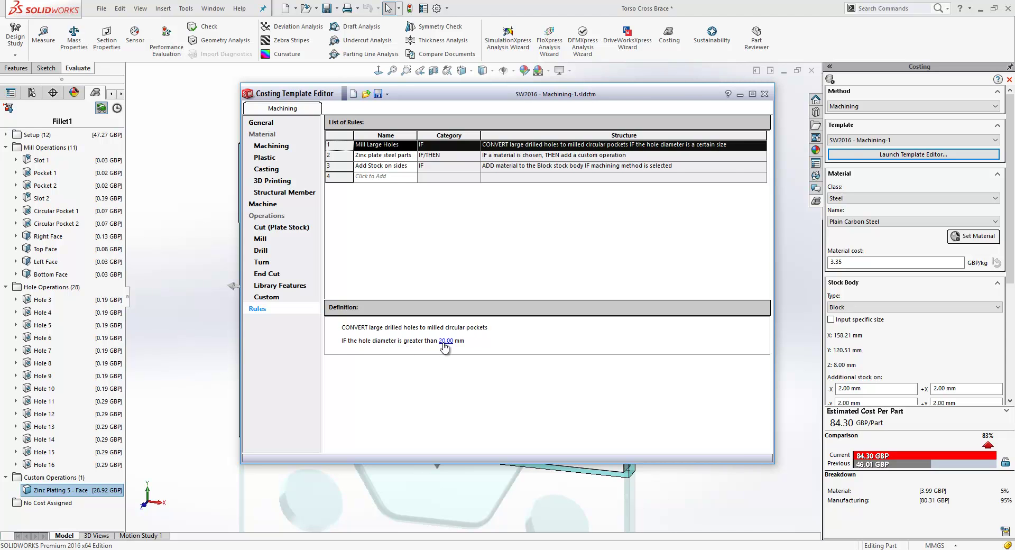
{"action": "left_click", "coordinate": [348, 157]}
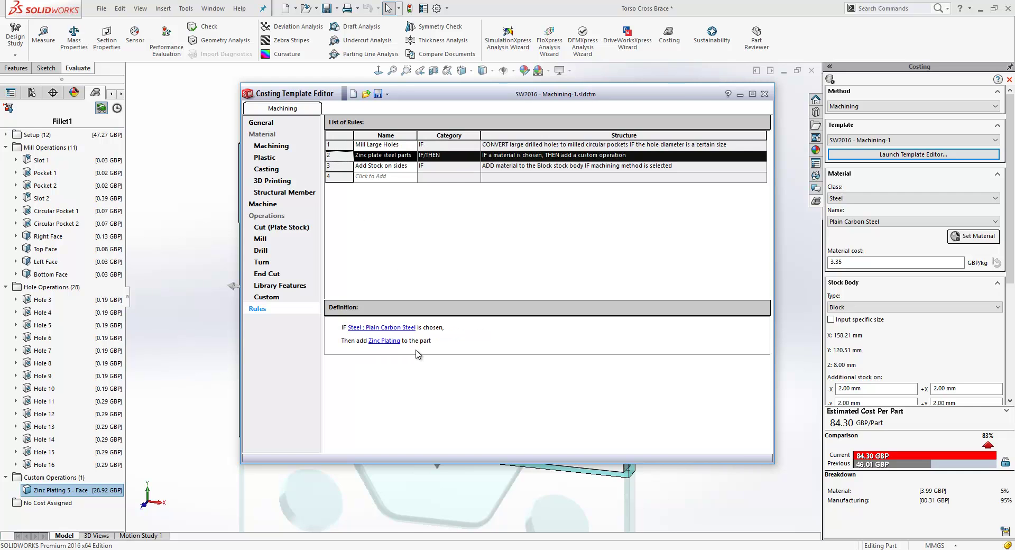
{"action": "left_click", "coordinate": [349, 167]}
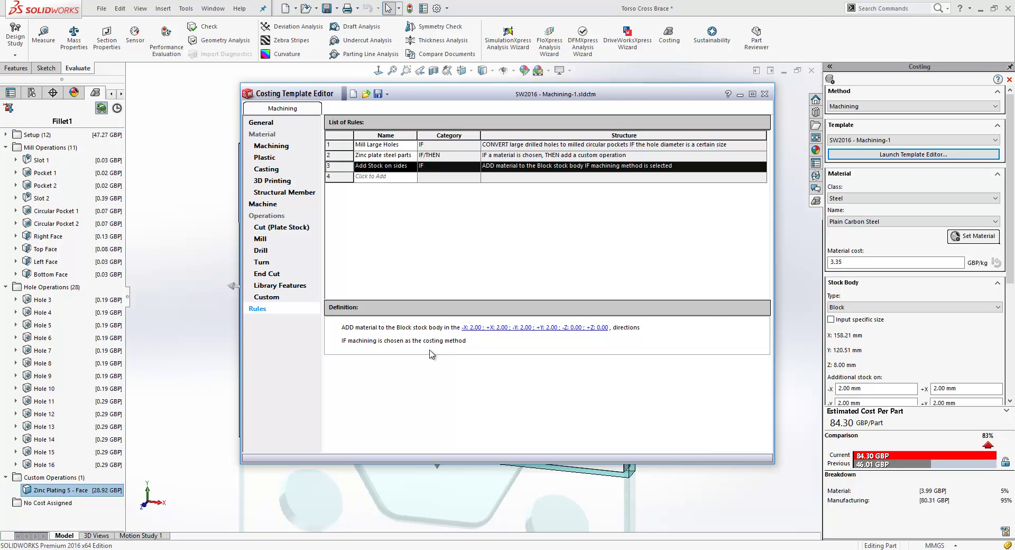
{"action": "left_click", "coordinate": [764, 94]}
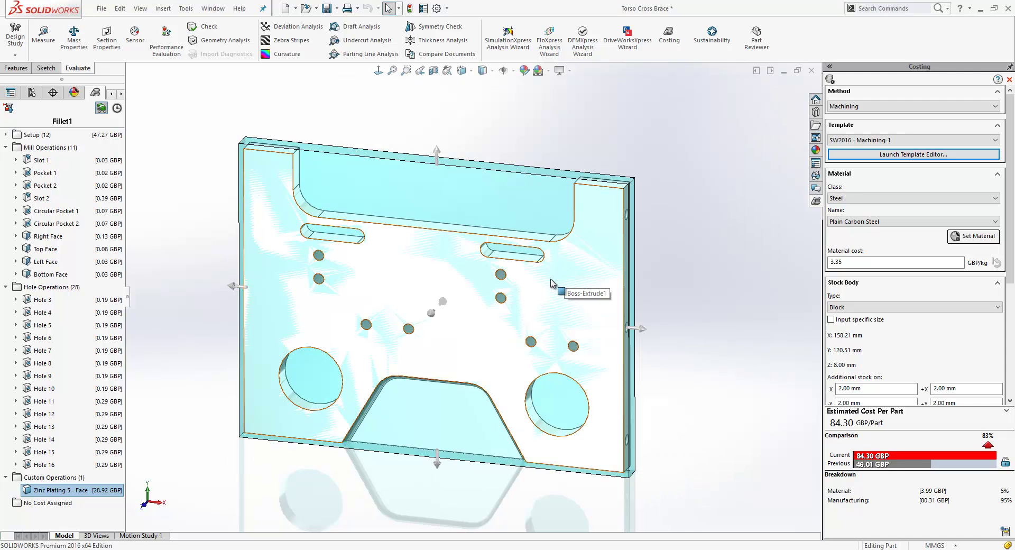
- Switch to the TORSO SUPPORT FRAME assembly document via Ctrl+Tab
{"action": "key", "text": "ctrl+Tab"}
{"action": "left_click", "coordinate": [497, 287]}
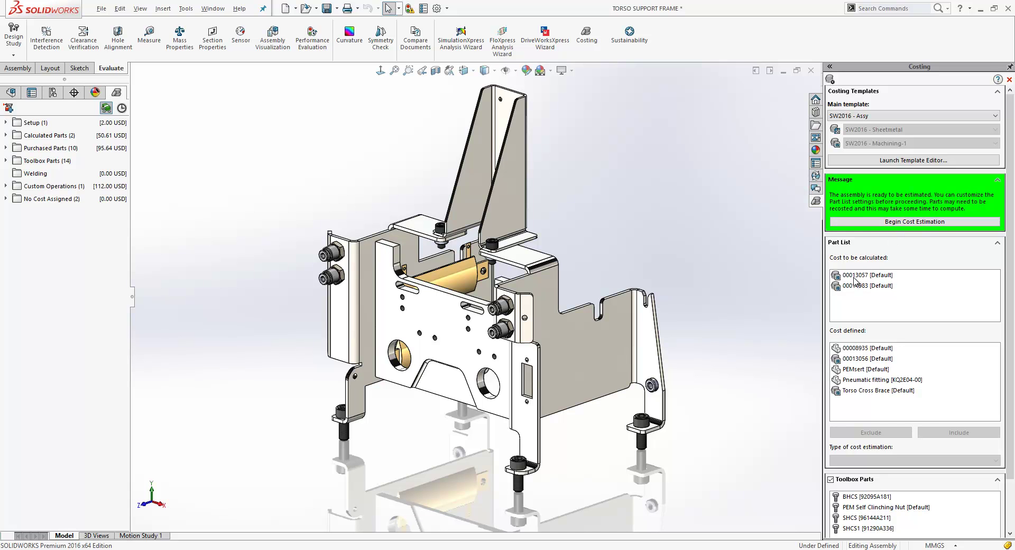
- Run the Torso Support Frame cost estimate, yielding 280.28 USD per assembly for quantity 10
{"action": "left_click", "coordinate": [897, 222]}
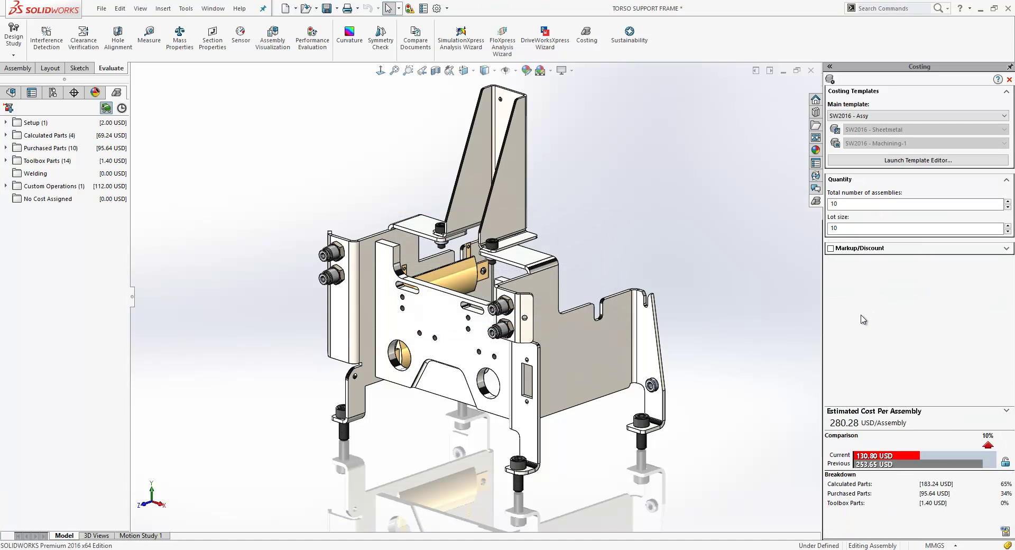